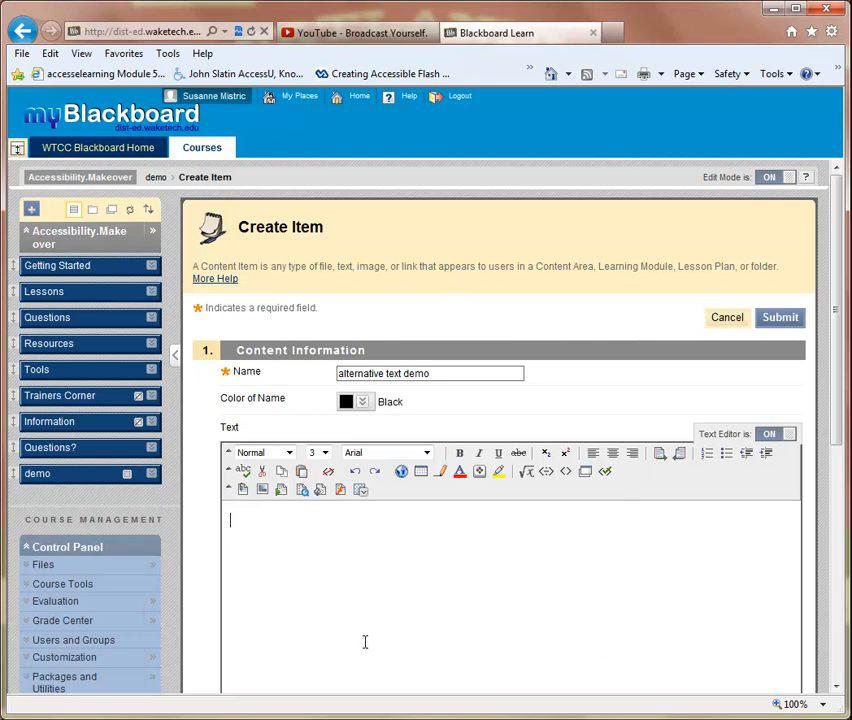
# Attach the image cattle.jpg from the Desktop folder for insertion into the item's text.
pyautogui.click(261, 490)
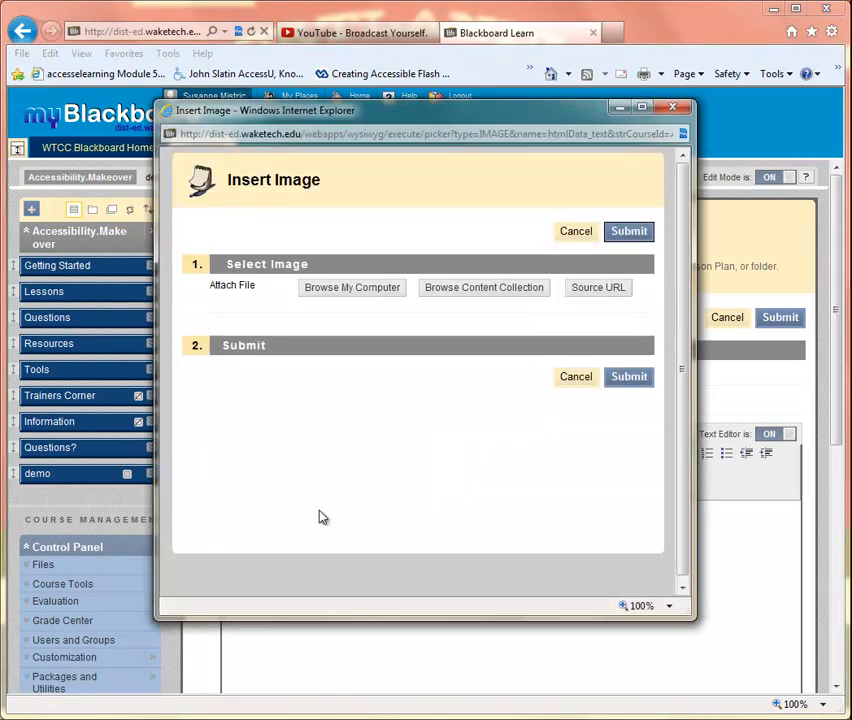
pyautogui.click(370, 291)
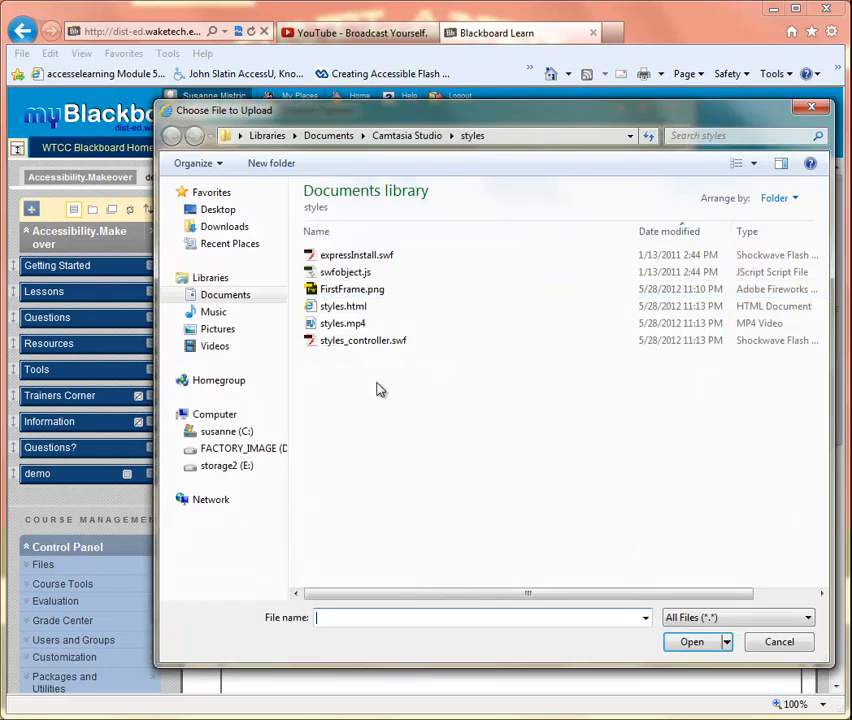
pyautogui.click(206, 211)
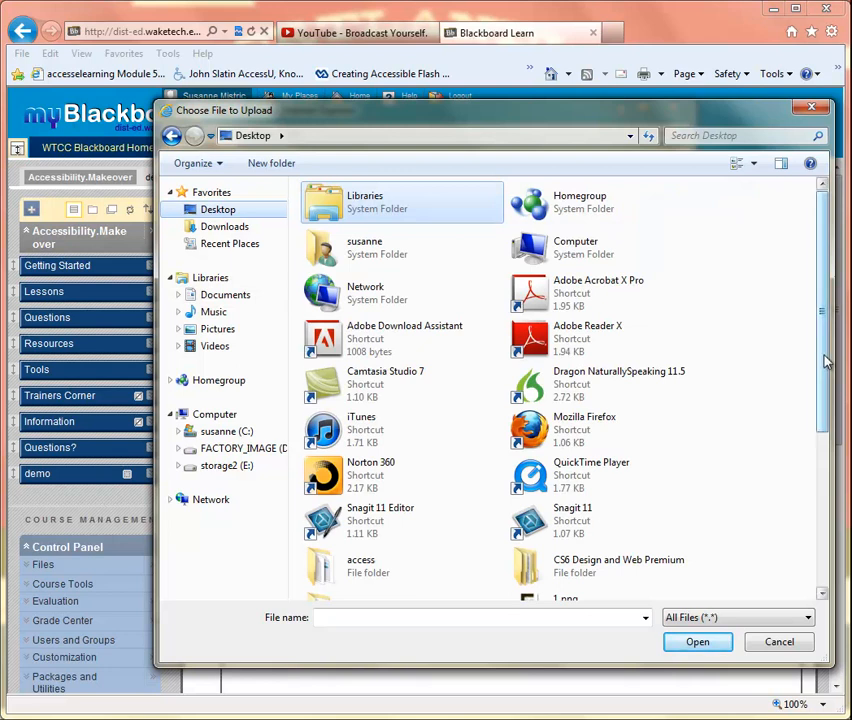
pyautogui.scroll(-5, 826, 360)
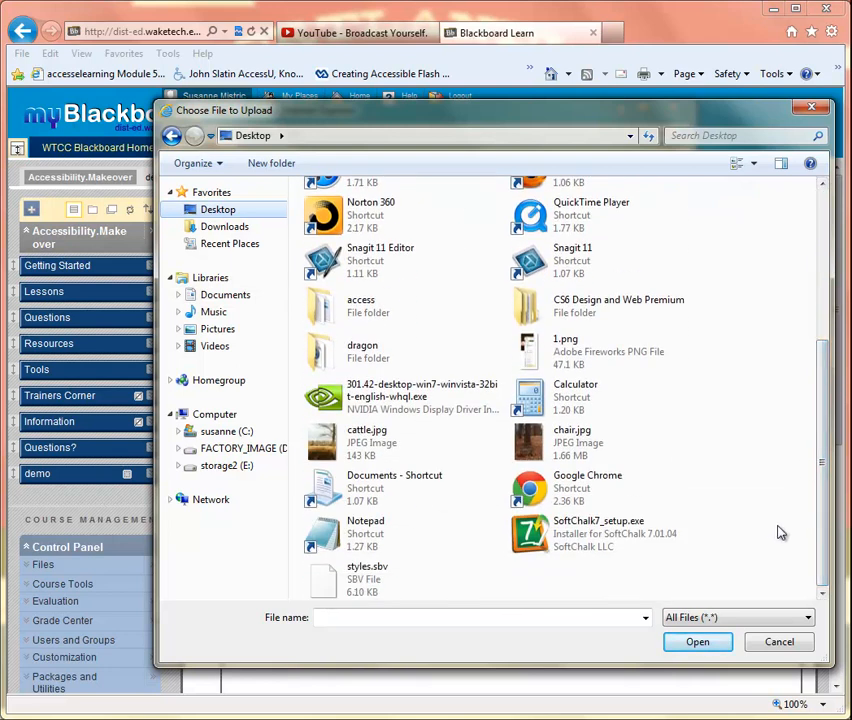
pyautogui.click(322, 455)
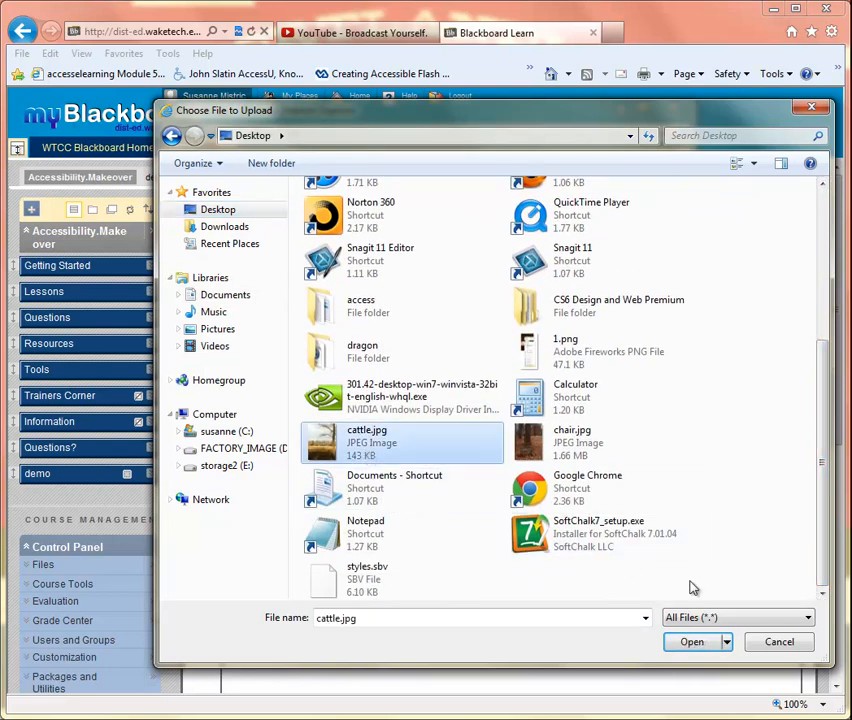
pyautogui.click(695, 645)
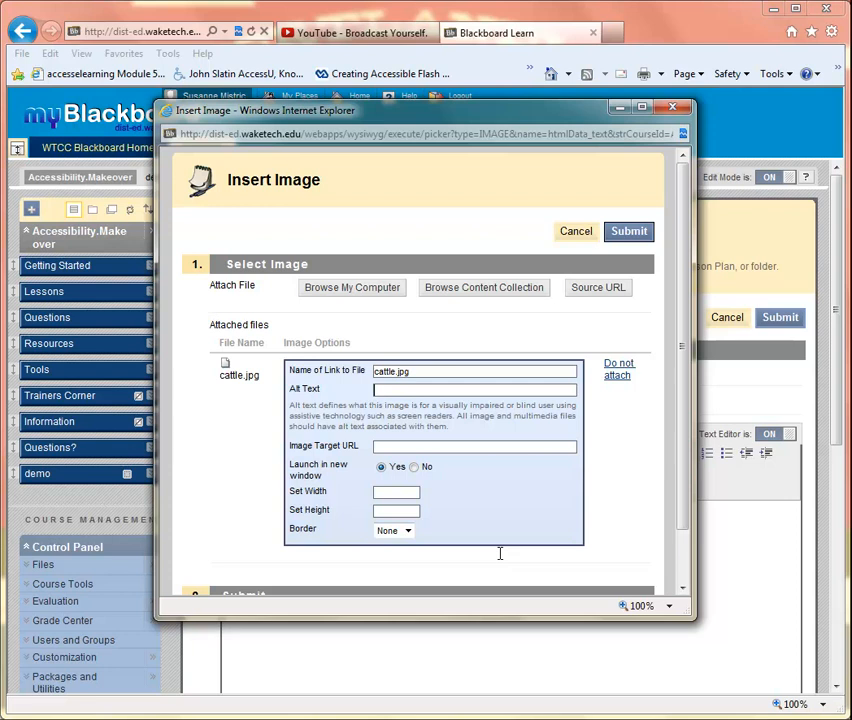
# Enter the image's alt text "Hay must be fed to the entire herd throughout the winter months.".
pyautogui.write('Hay must be fed to the entire herd thr')
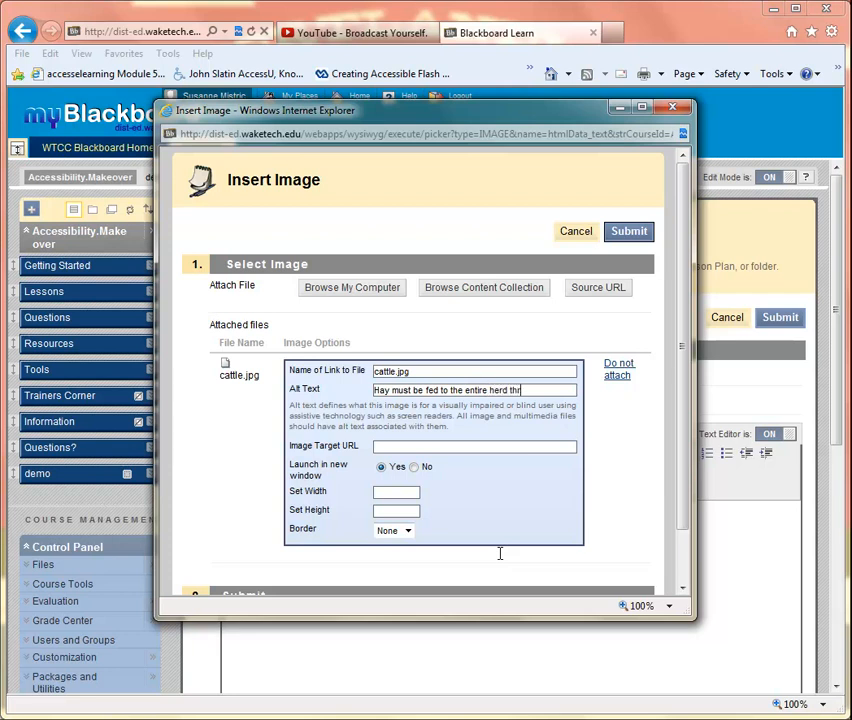
pyautogui.write('oughout the winter months')
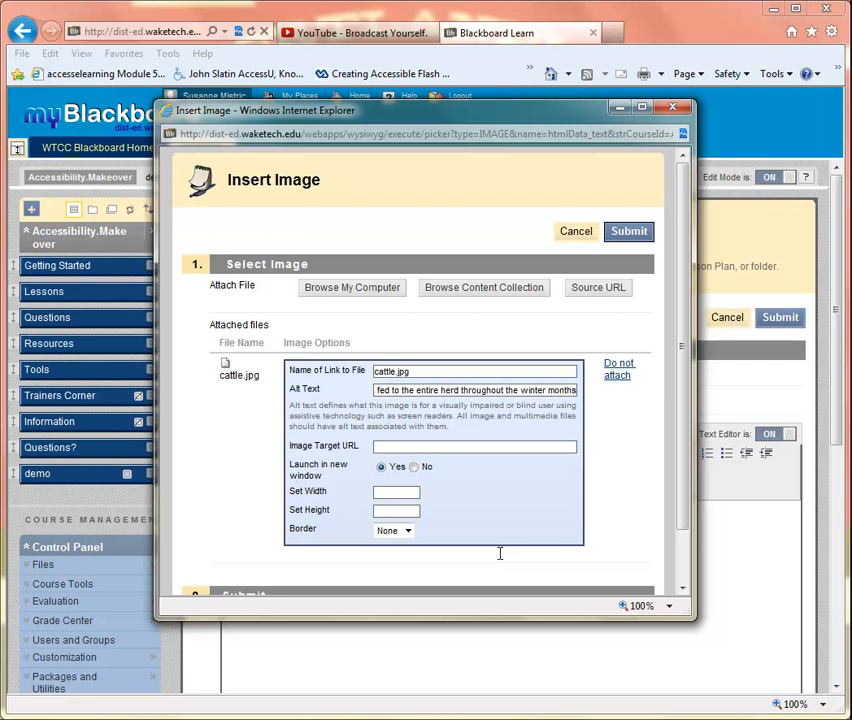
pyautogui.write('.')
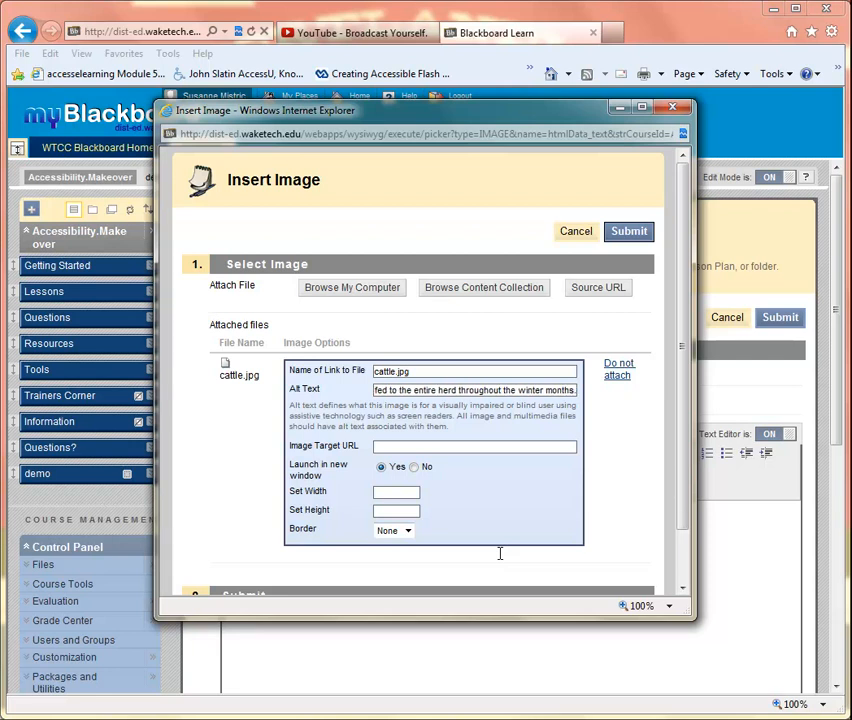
# Set the image not to launch in a new window, give it a border of 2, and insert it into the text.
pyautogui.click(414, 467)
pyautogui.click(406, 532)
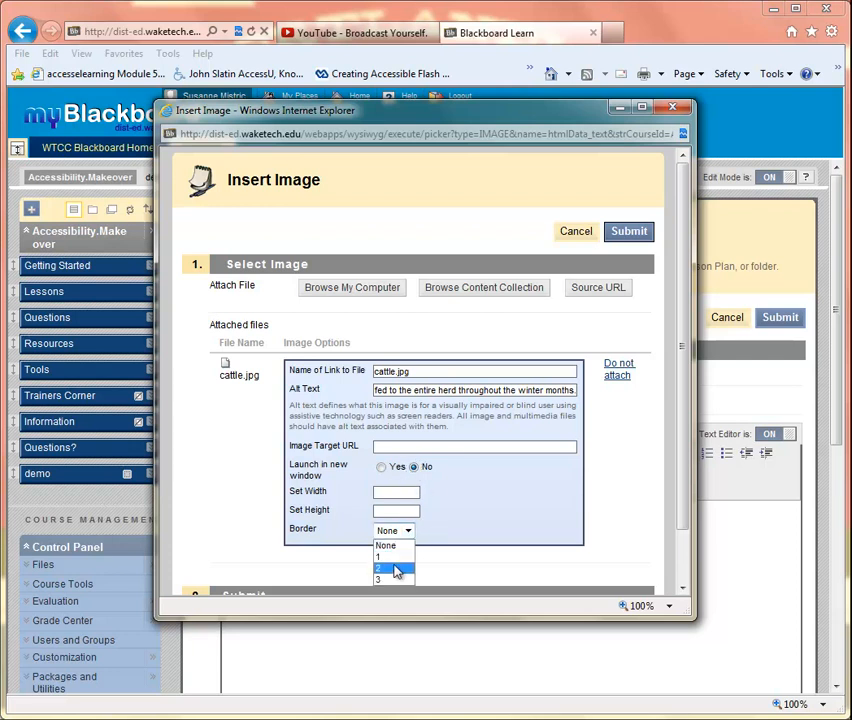
pyautogui.click(396, 569)
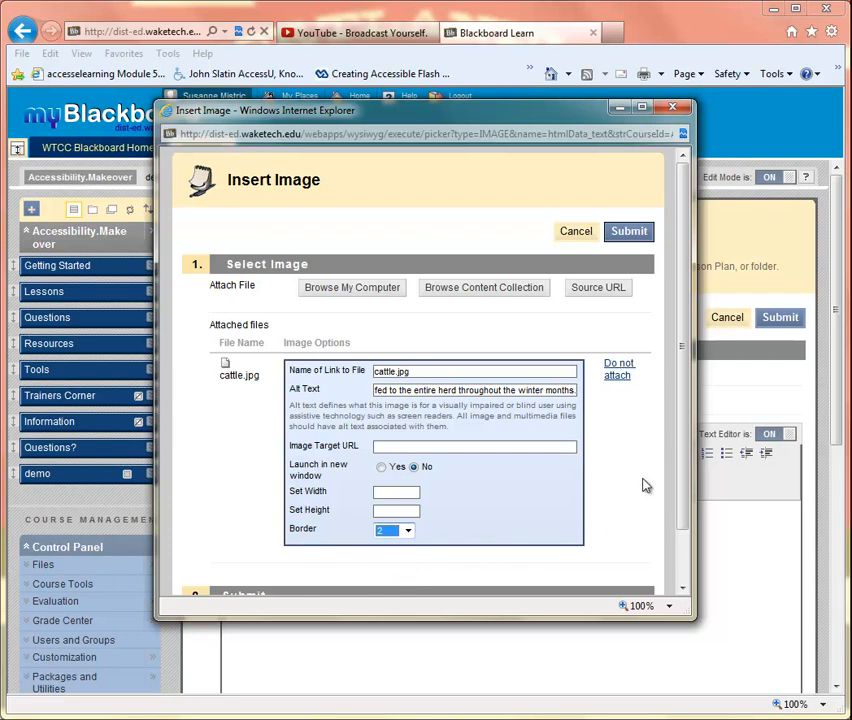
pyautogui.click(629, 232)
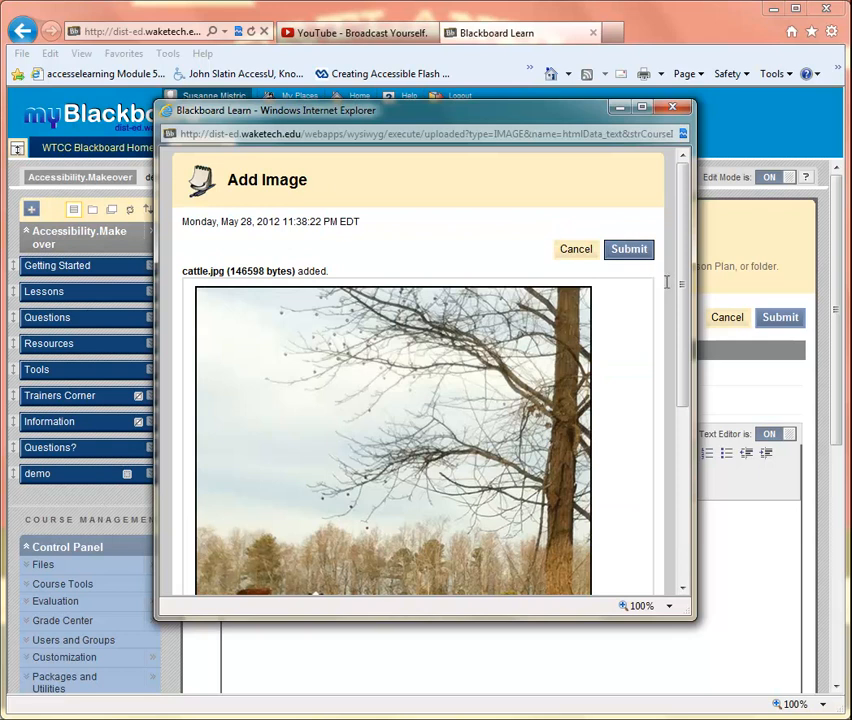
pyautogui.moveTo(683, 304); pyautogui.dragTo(655, 487)
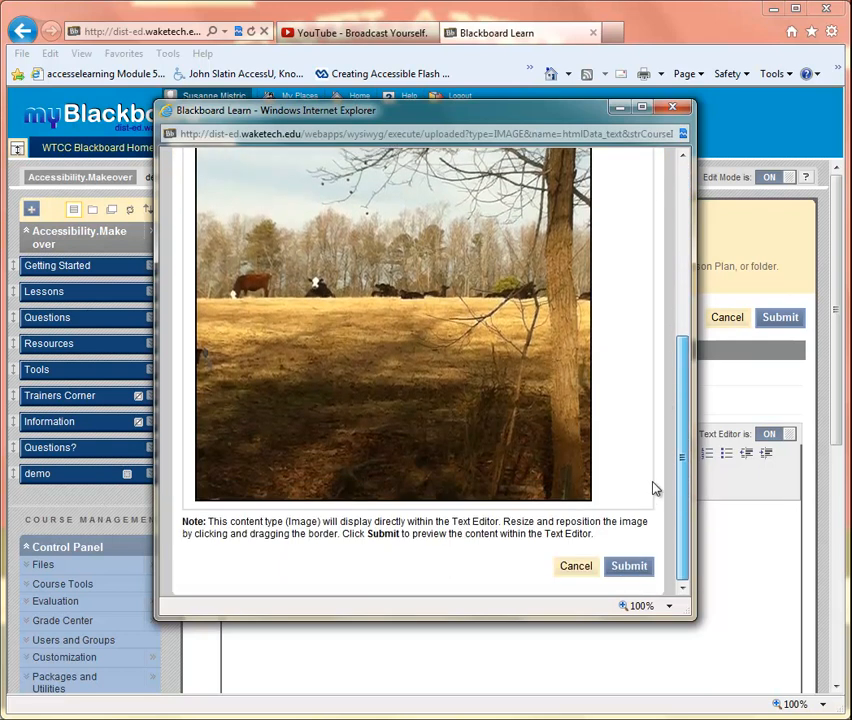
pyautogui.click(629, 567)
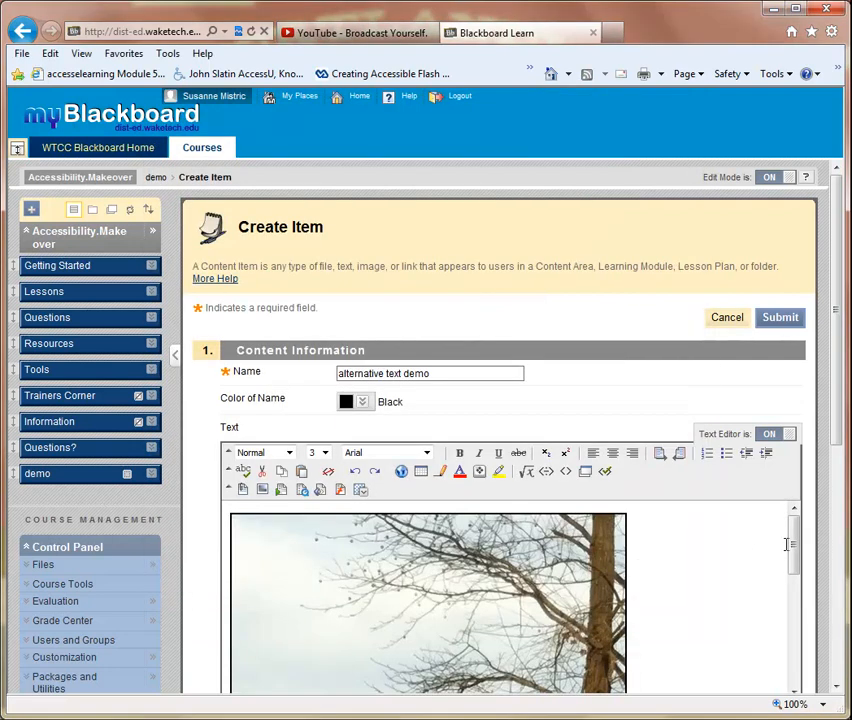
# Shrink the inserted cattle image proportionally to about three quarters of its size.
pyautogui.moveTo(794, 551); pyautogui.dragTo(794, 668)
pyautogui.click(580, 664)
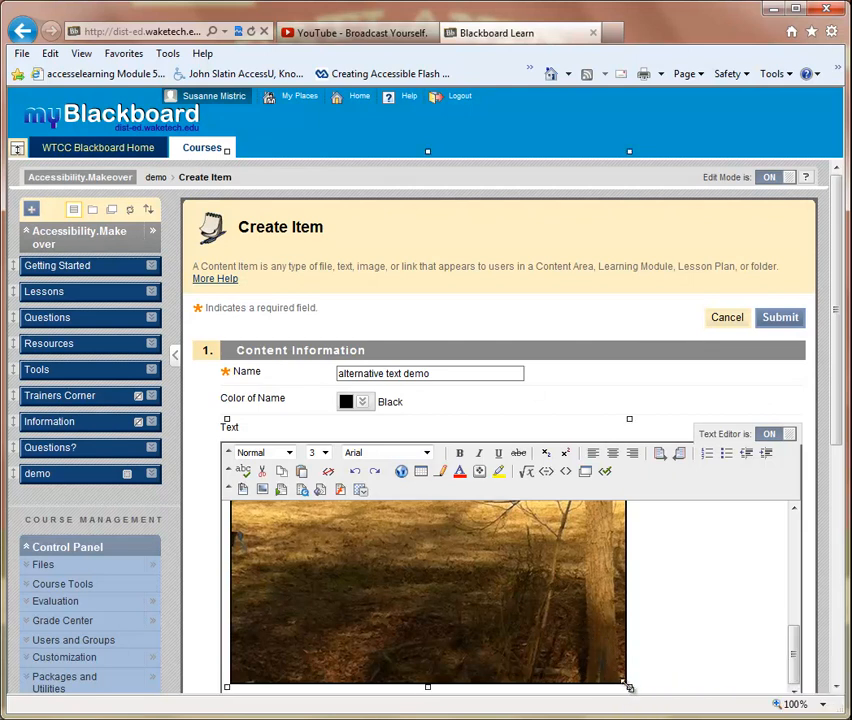
pyautogui.moveTo(627, 685); pyautogui.dragTo(530, 545)
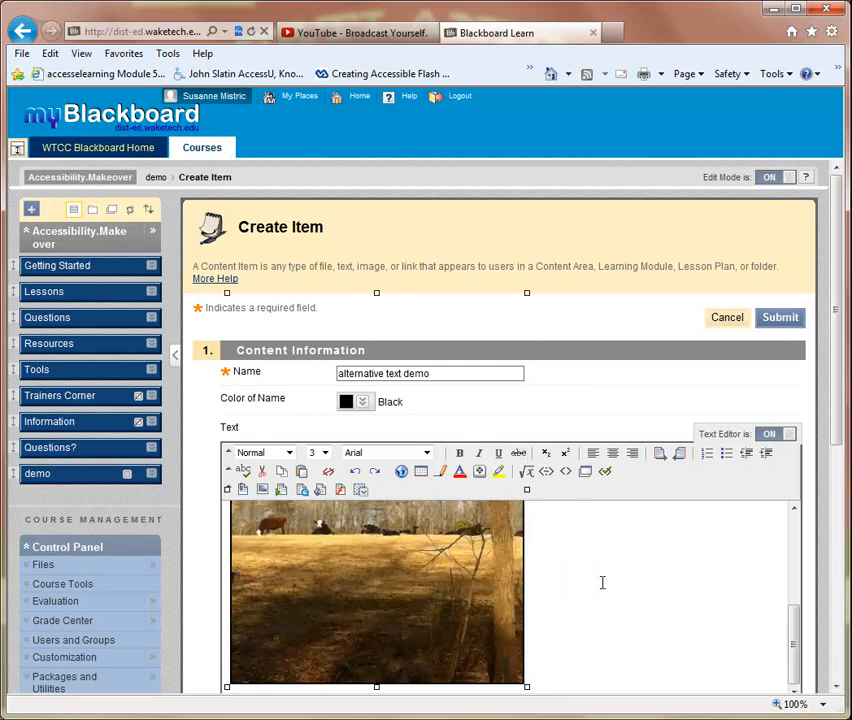
# Add the line "average 8 - 80 characters" below the cattle image.
pyautogui.moveTo(795, 646)
pyautogui.mouseDown()
pyautogui.moveTo(805, 522)
pyautogui.moveTo(795, 645)
pyautogui.mouseUp()
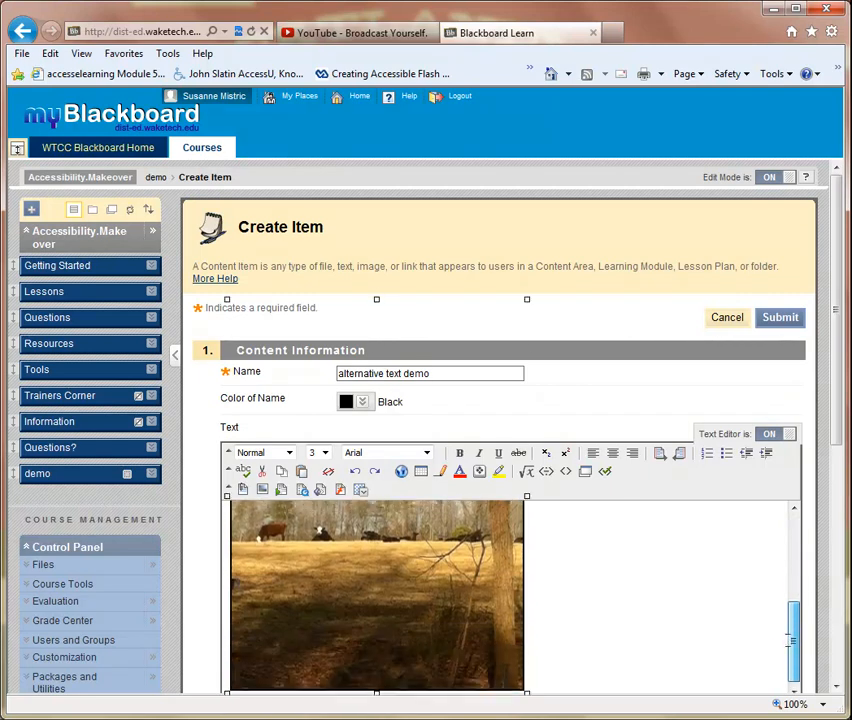
pyautogui.click(560, 676)
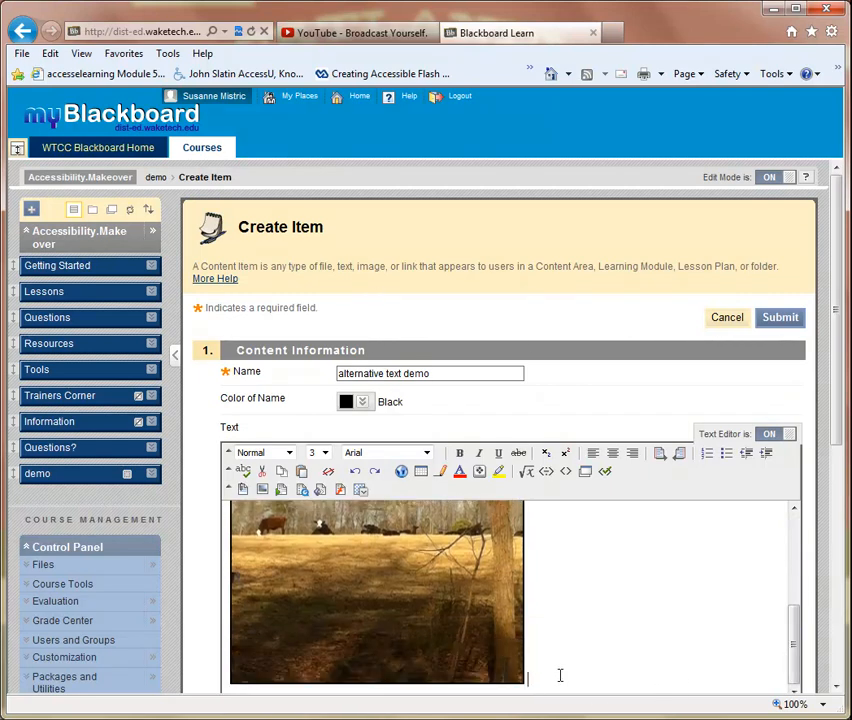
pyautogui.press('Return')
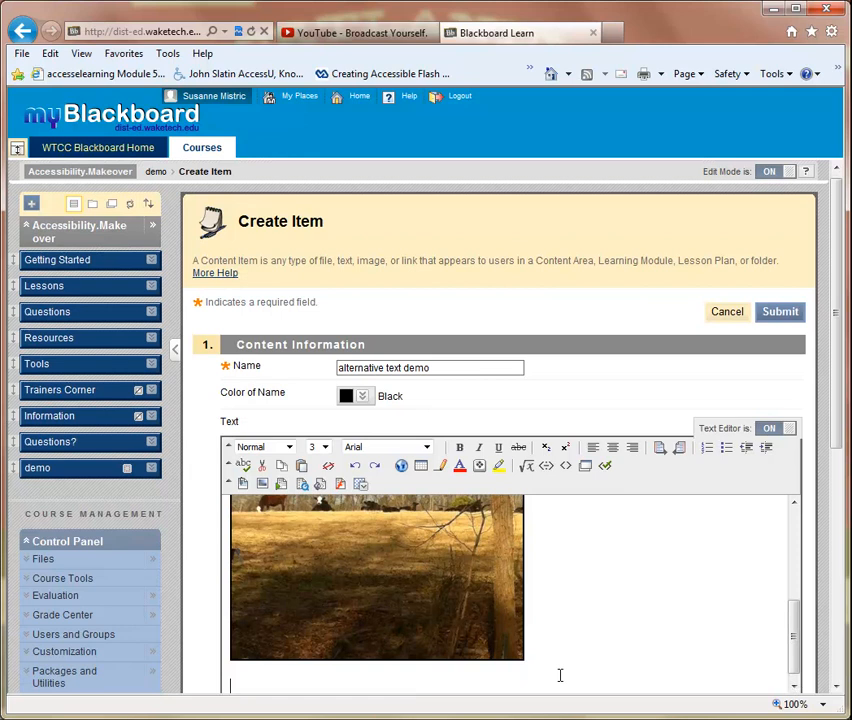
pyautogui.write('a')
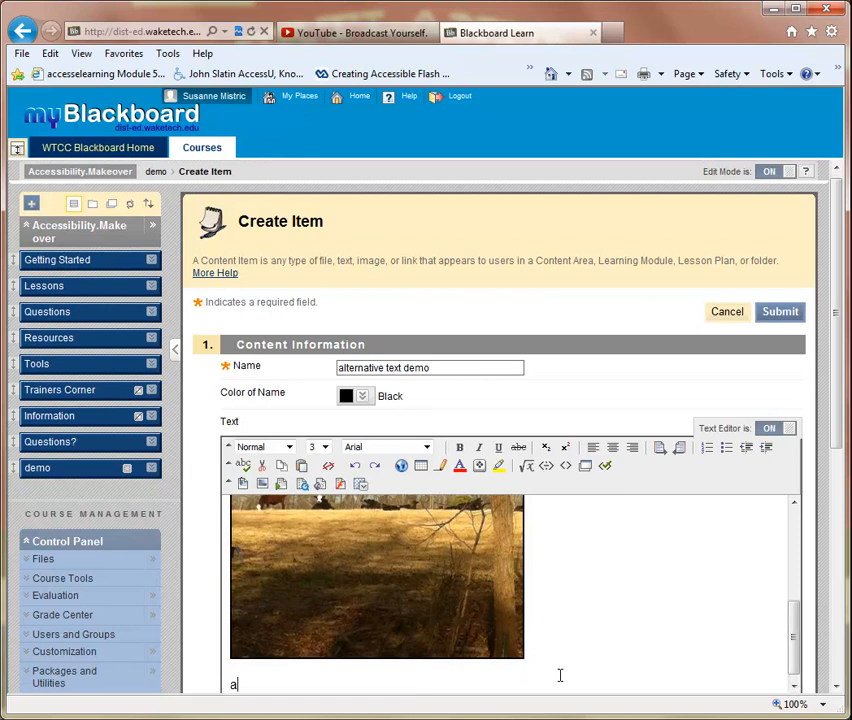
pyautogui.write('verage 8-')
pyautogui.press('BackSpace')
pyautogui.press('BackSpace')
pyautogui.write('-80')
pyautogui.press('BackSpace')
pyautogui.press('BackSpace')
pyautogui.press('BackSpace')
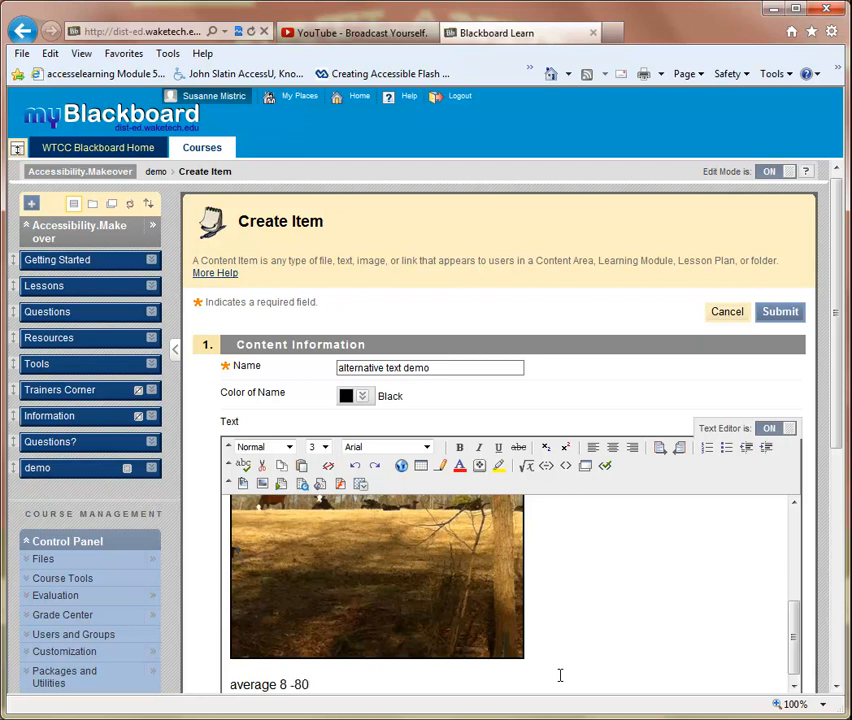
pyautogui.write('80 characters')
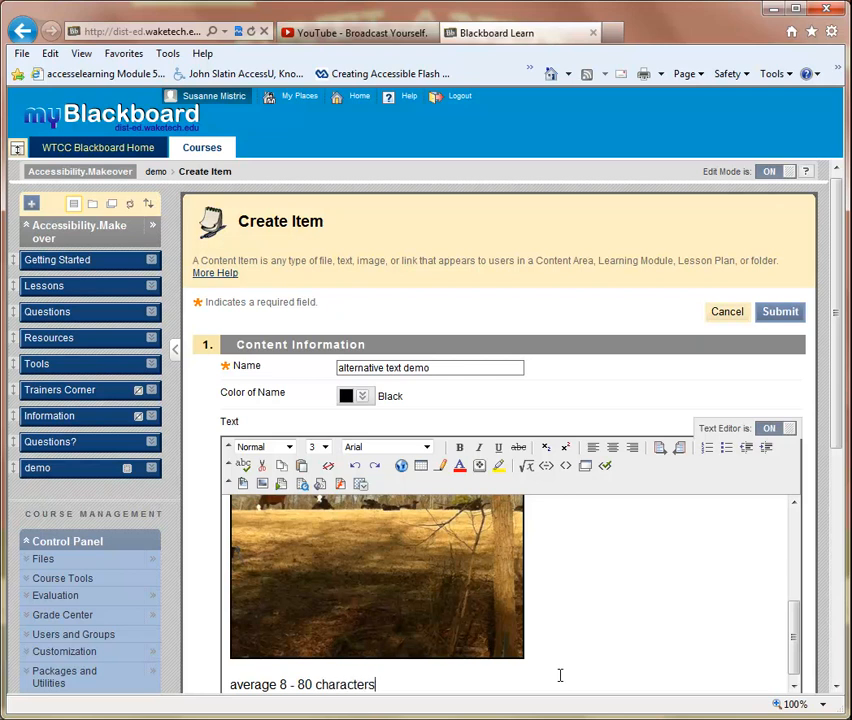
# Add two more lines below it: "brief and concise" and "Replace, don't describe.".
pyautogui.press('Return')
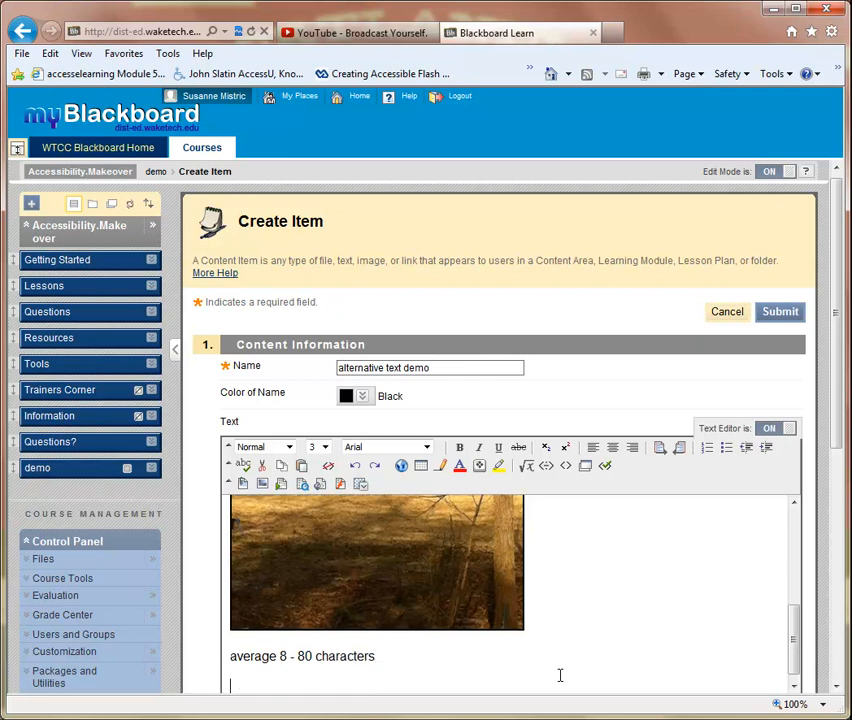
pyautogui.write('brie')
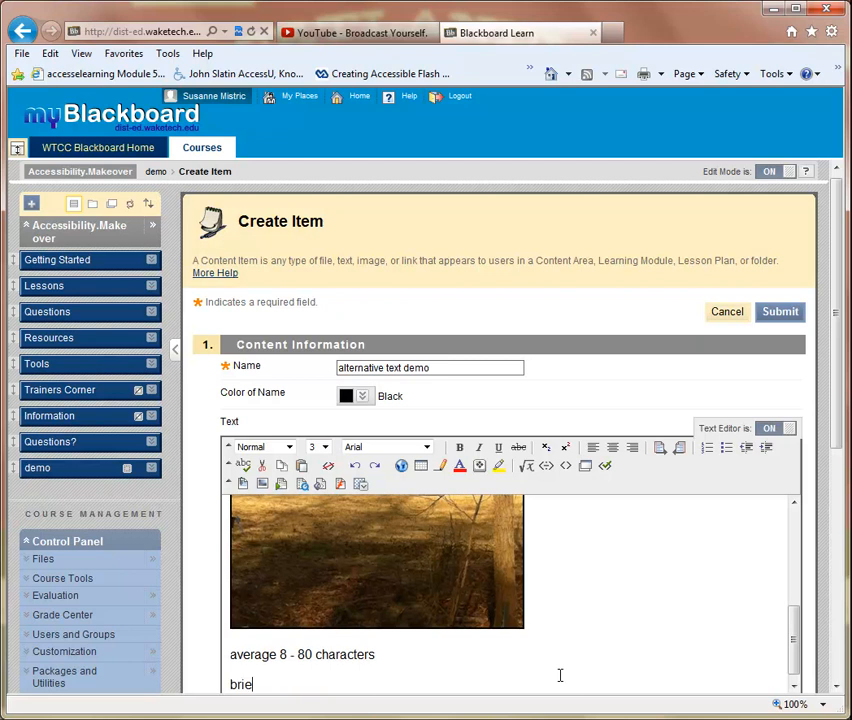
pyautogui.write('f and concise')
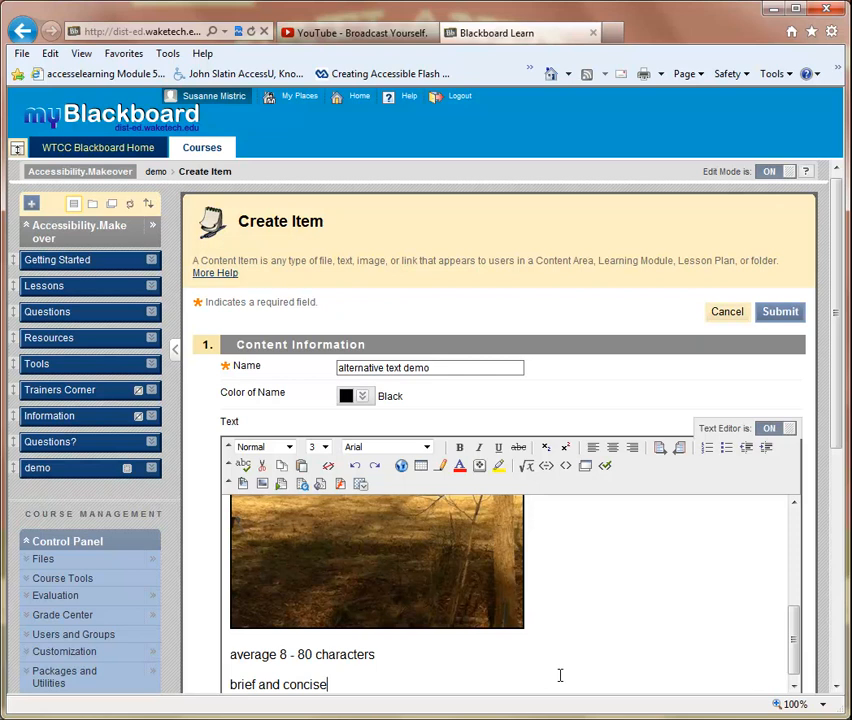
pyautogui.press('Return')
pyautogui.write('Replace, don')
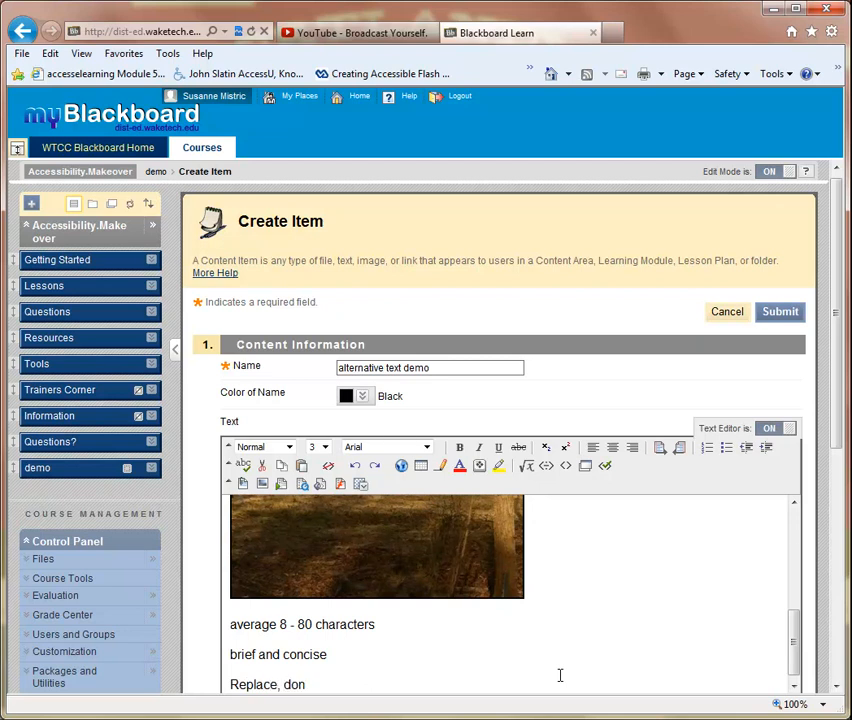
pyautogui.write("'t describe.")
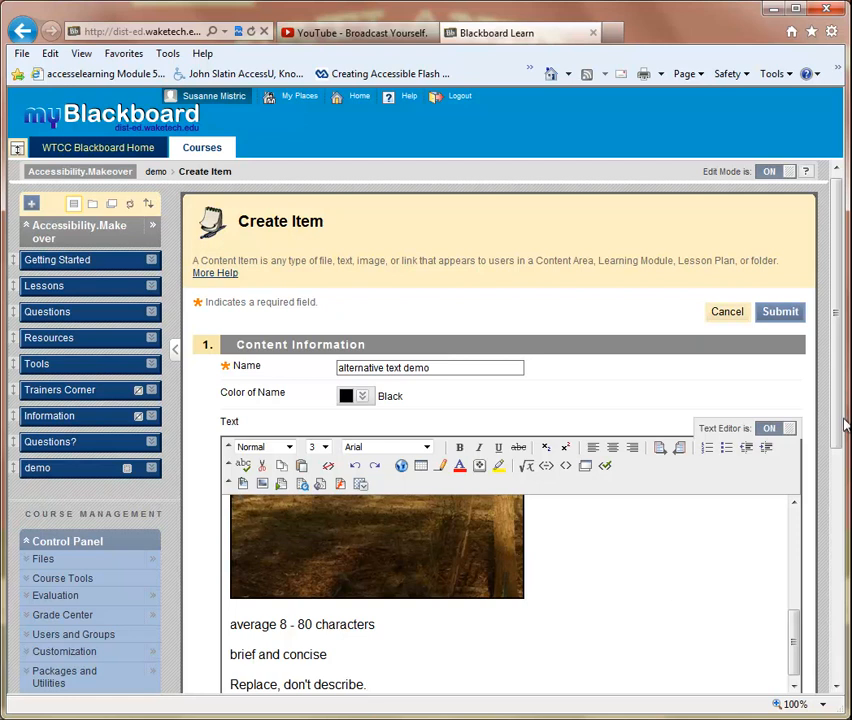
# Submit the alternative text demo item and review its image and notes in the demo folder.
pyautogui.moveTo(837, 421); pyautogui.dragTo(818, 680)
pyautogui.click(795, 667)
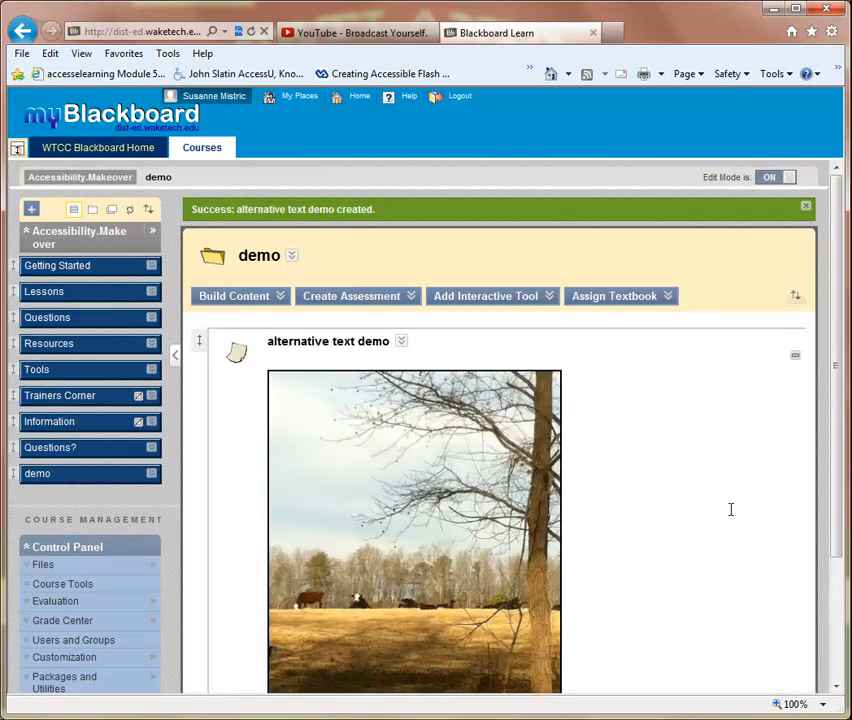
pyautogui.scroll(-2, 730, 513)
pyautogui.scroll(-2, 730, 513)
pyautogui.scroll(2, 730, 513)
pyautogui.moveTo(372, 457)
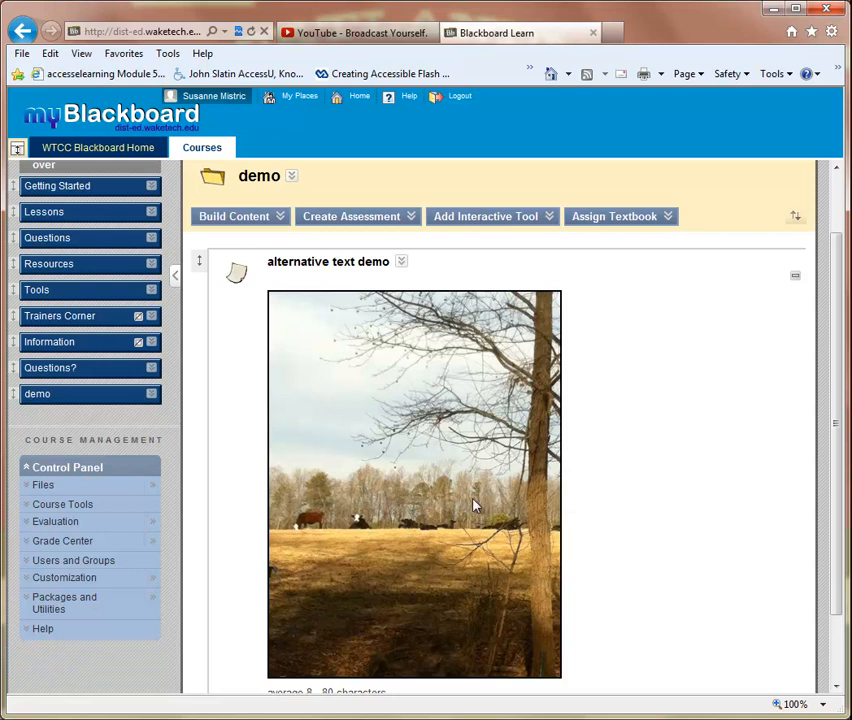
pyautogui.moveTo(482, 517)
pyautogui.scroll(-2, 651, 532)
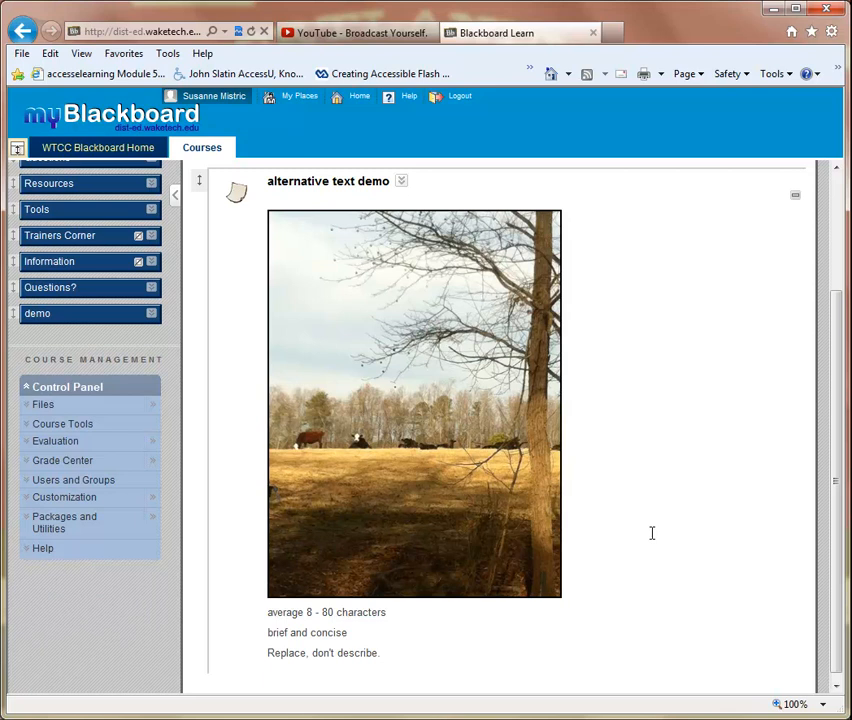